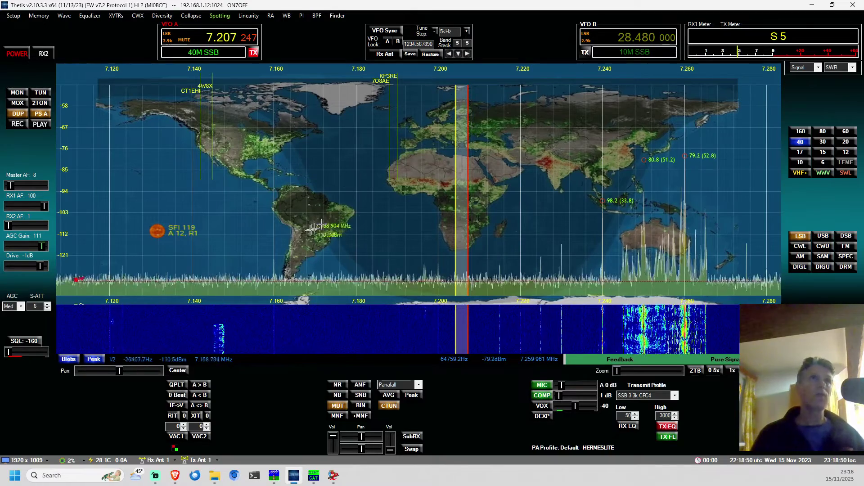
Shift the spectrum view down the 40 m band and slide VFO A's tuning down to about 7.118 MHz.
left_click_drag(511, 210, 433, 219)
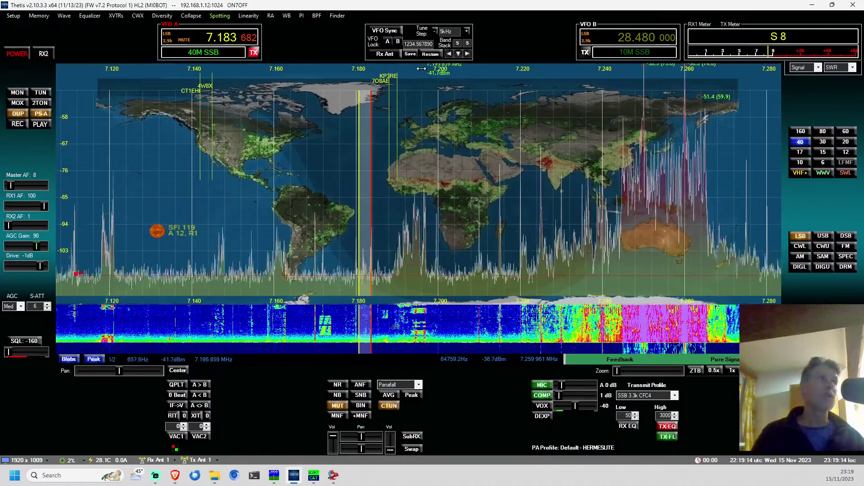
left_click_drag(421, 69, 548, 68)
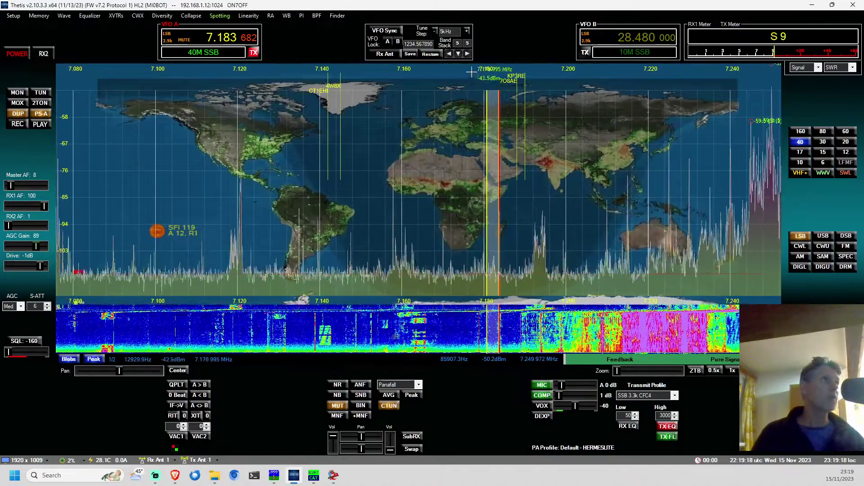
left_click_drag(473, 67, 611, 89)
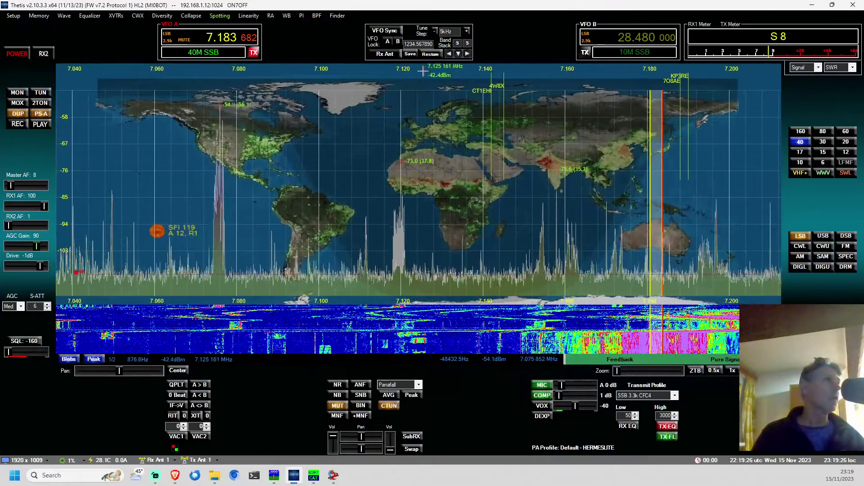
mouse_move(442, 66)
left_mouse_down()
mouse_move(427, 66)
mouse_move(469, 71)
left_mouse_up()
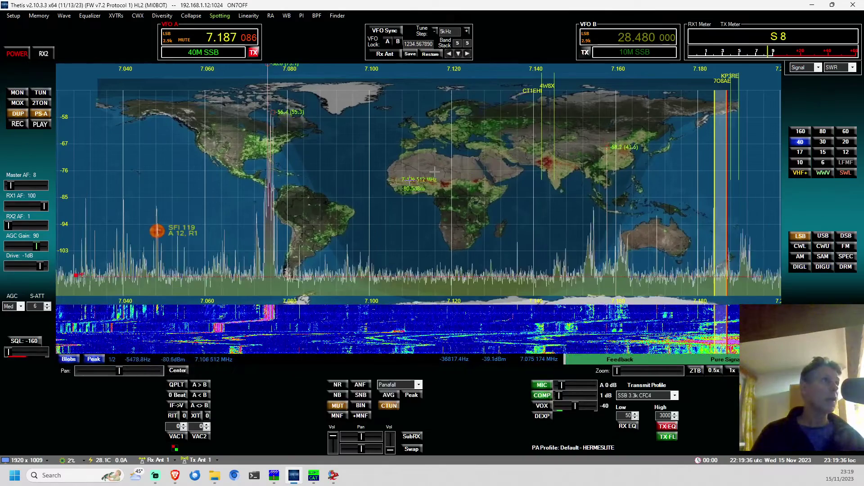
left_click_drag(396, 182, 140, 199)
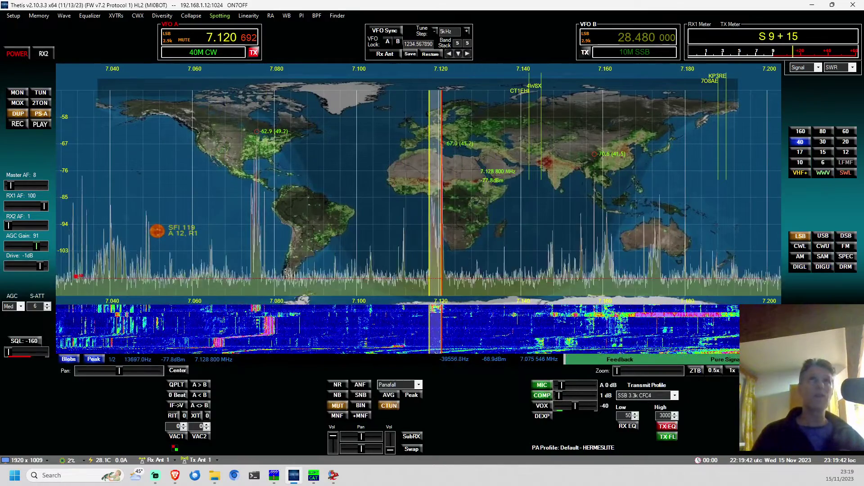
left_click_drag(513, 157, 482, 178)
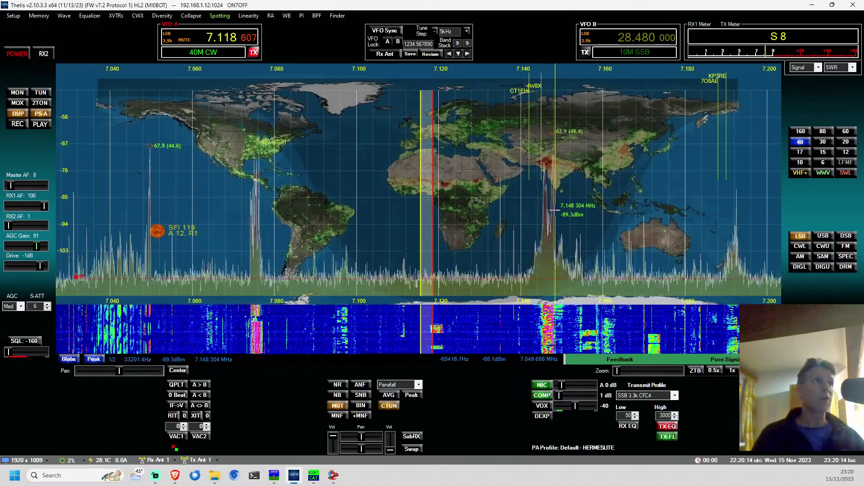
Tune VFO A to 7.150 and 7.175 MHz in 5 kHz steps, and to 7.155 MHz with a 1 kHz tune step.
left_click(556, 210)
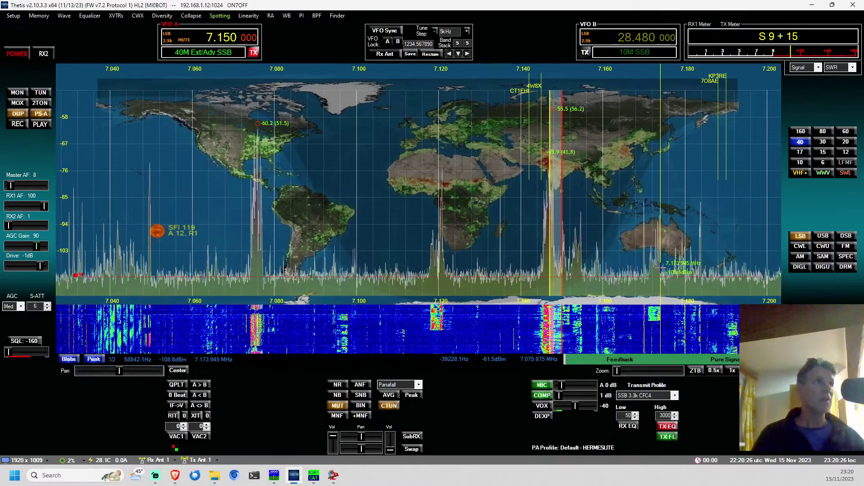
left_click(662, 268)
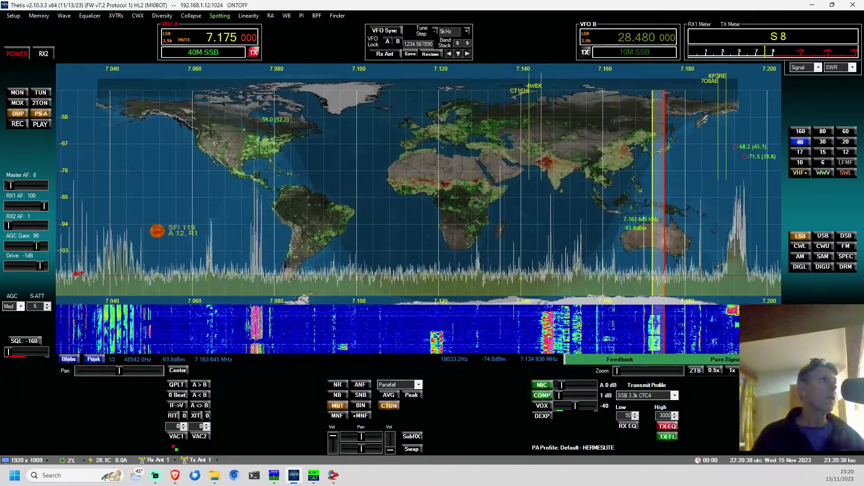
left_click(435, 31)
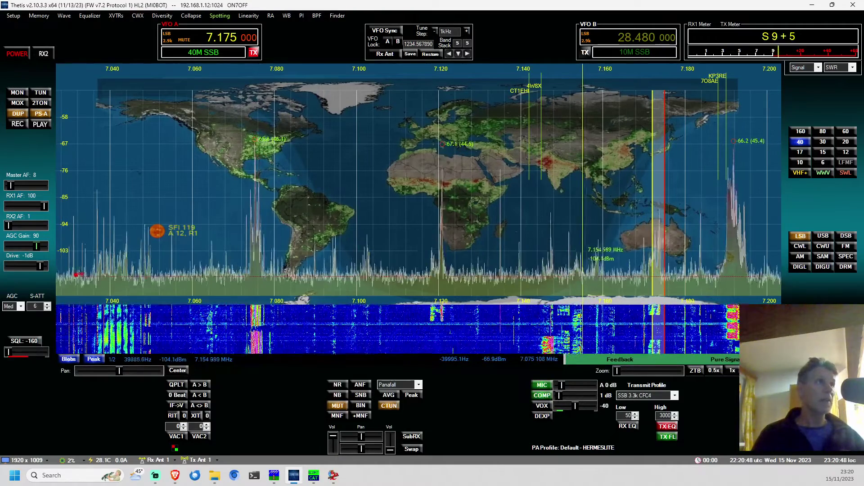
left_click(584, 247)
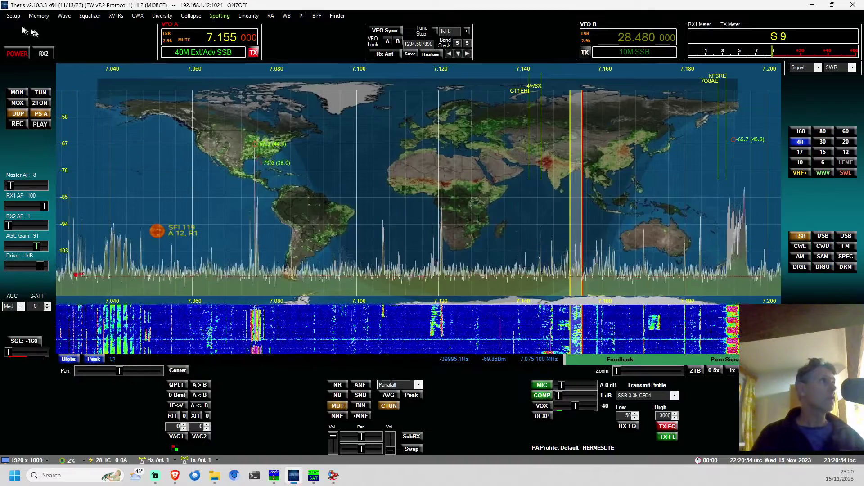
Examine the Snap Click Tune setting in the general setup options and close the setup.
left_click(13, 16)
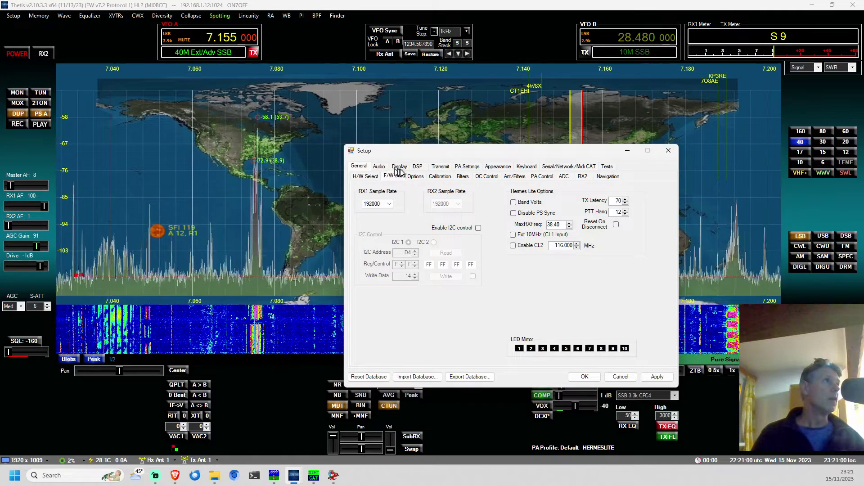
left_click(415, 177)
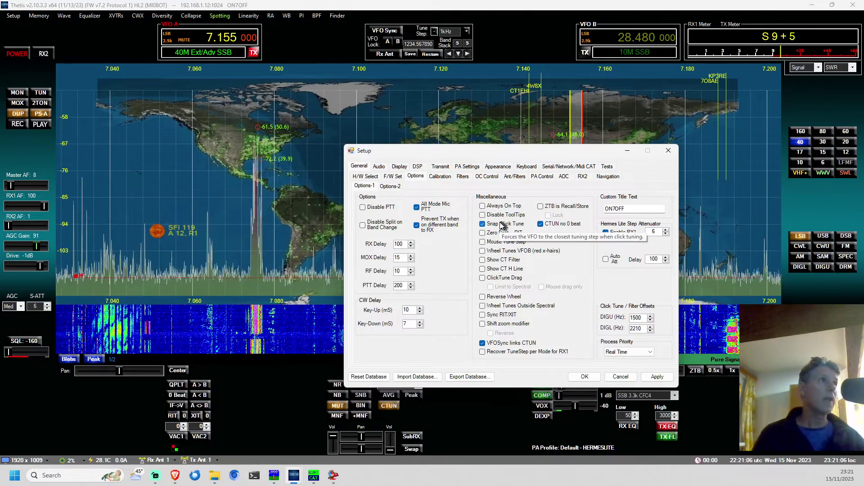
left_click(593, 378)
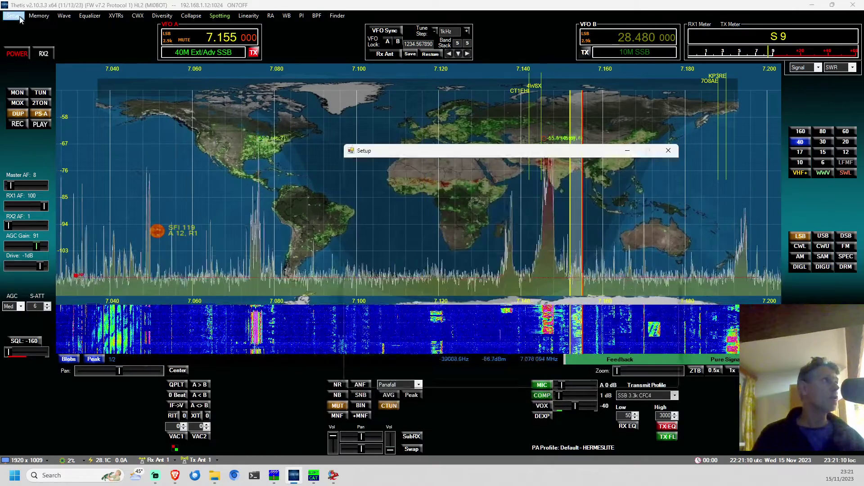
Disable Snap Click Tune in the setup and tune VFO A to about 7.082 and 7.092 MHz.
left_click(19, 19)
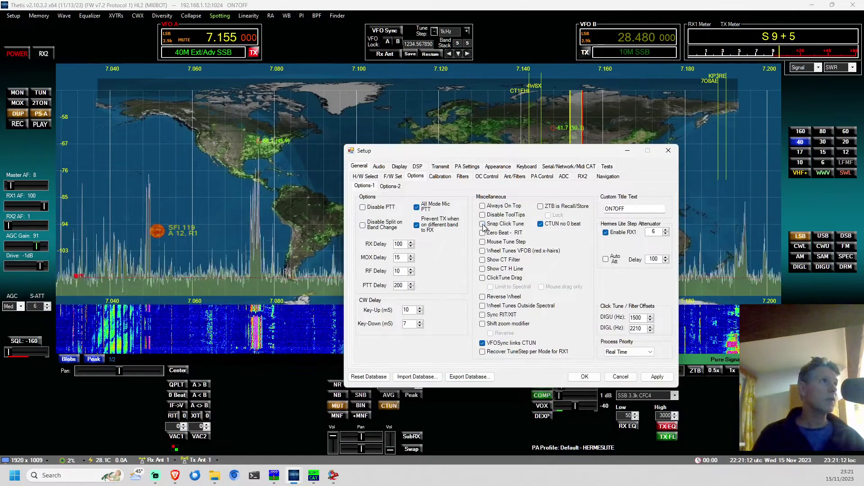
left_click(283, 216)
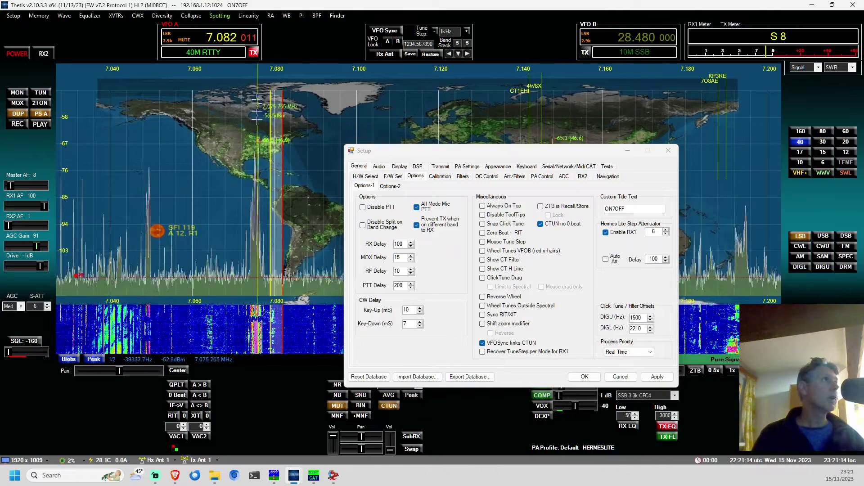
left_click(325, 135)
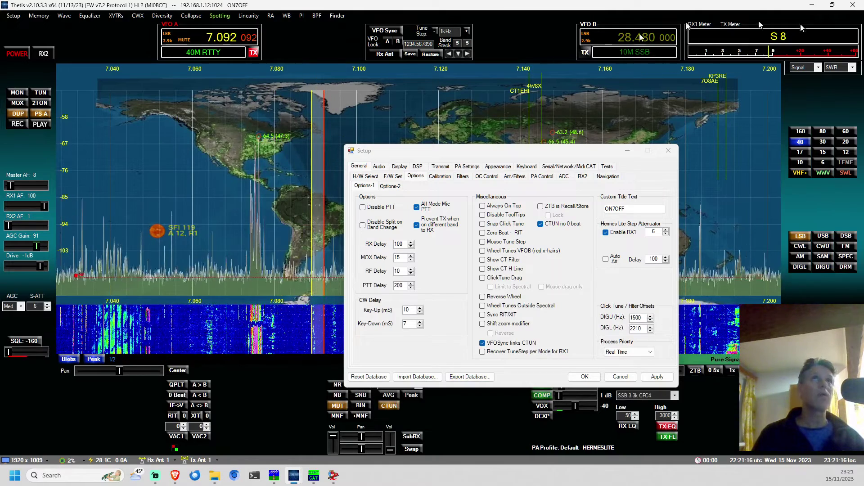
Enable Snap Click Tune in the setup and tune VFO A to 7.093 MHz, and by sliding to about 7.142 MHz.
left_click(483, 224)
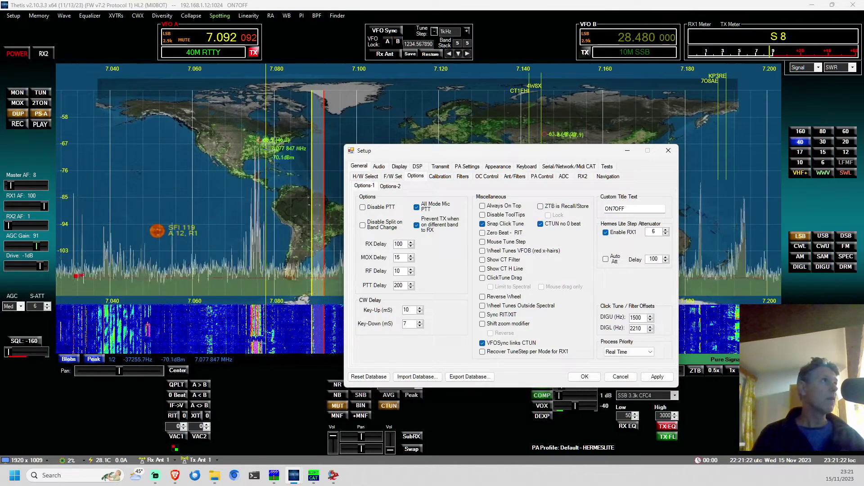
left_click(266, 140)
left_click(326, 228)
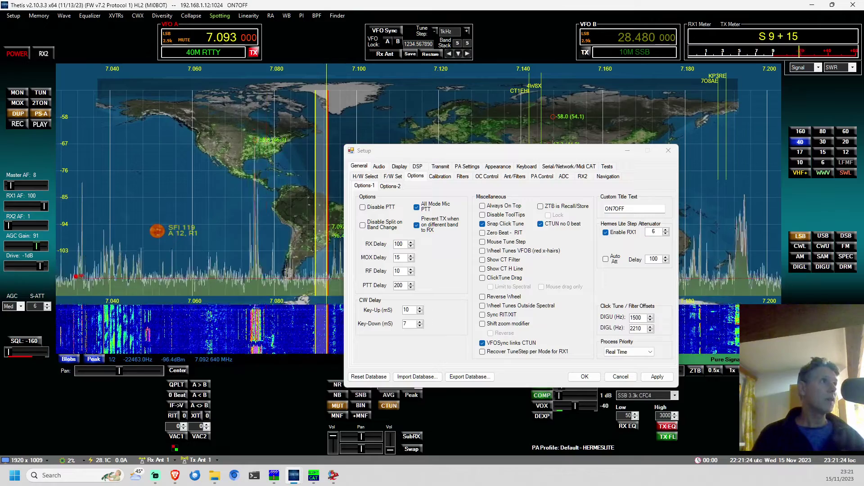
left_click(586, 377)
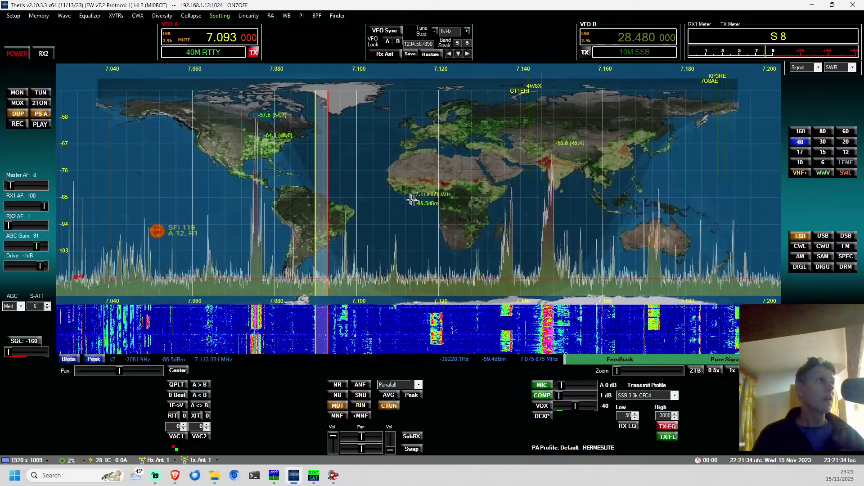
left_click_drag(467, 200, 541, 241)
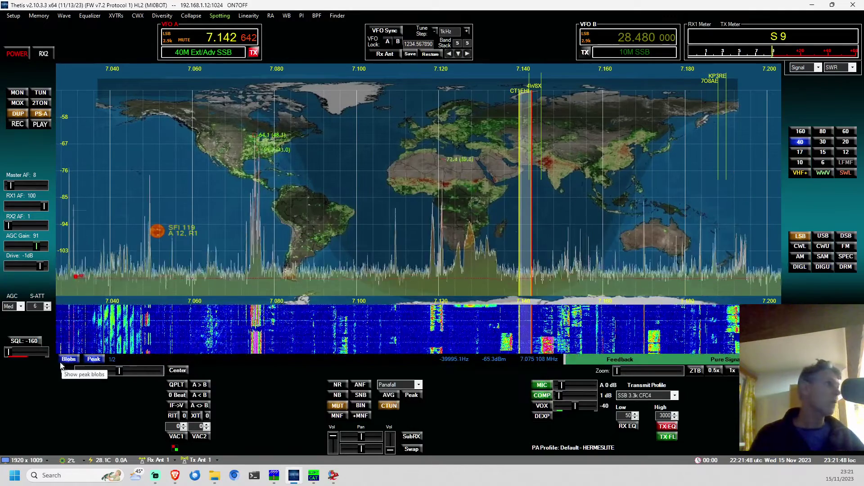
Turn the spectrum trace's fill off and back on.
left_click(94, 359)
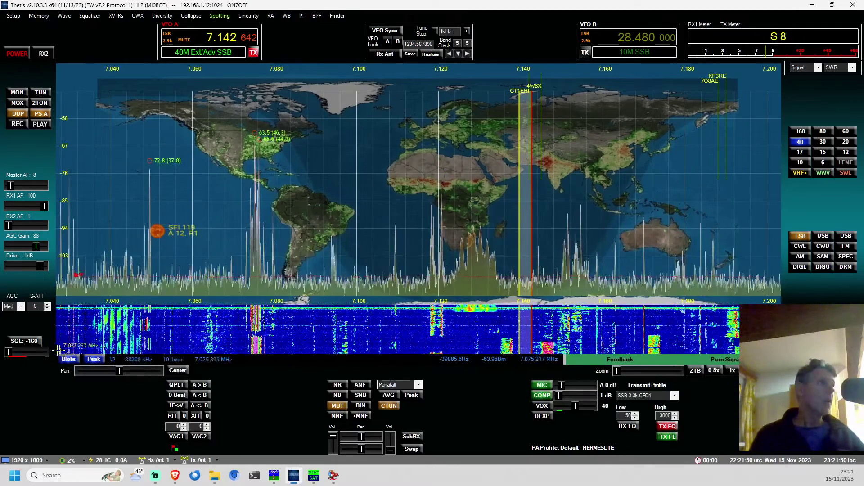
mouse_move(71, 364)
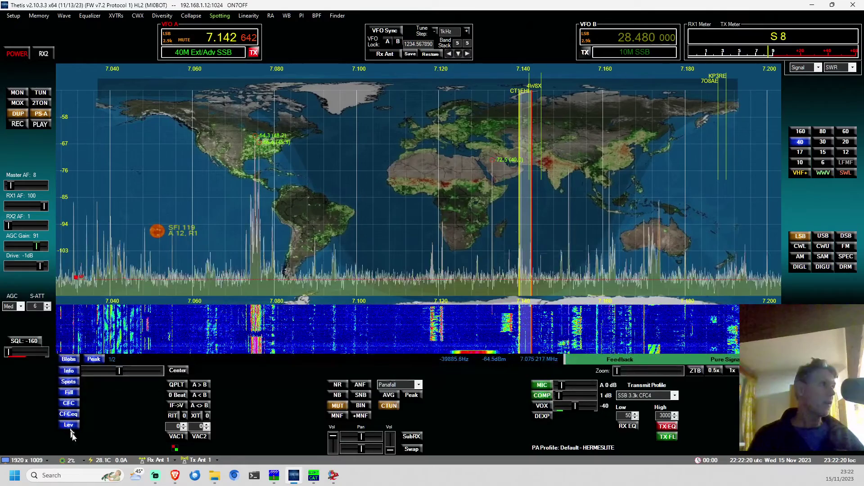
left_click(77, 393)
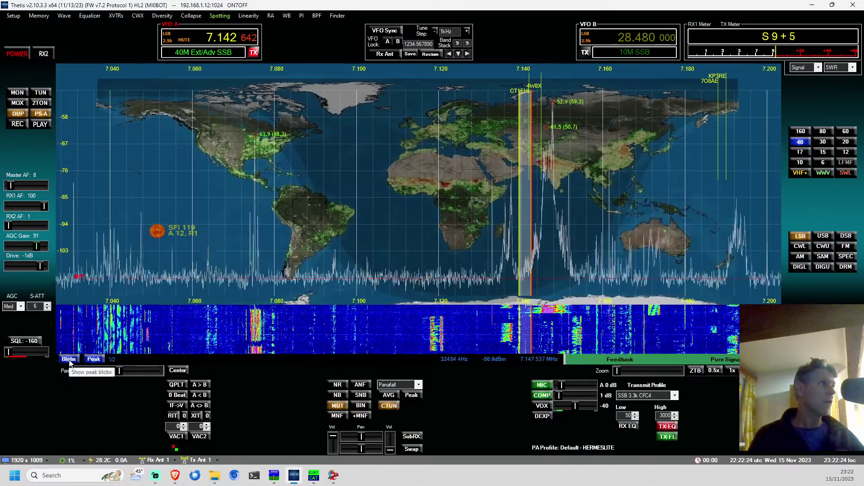
left_click(69, 392)
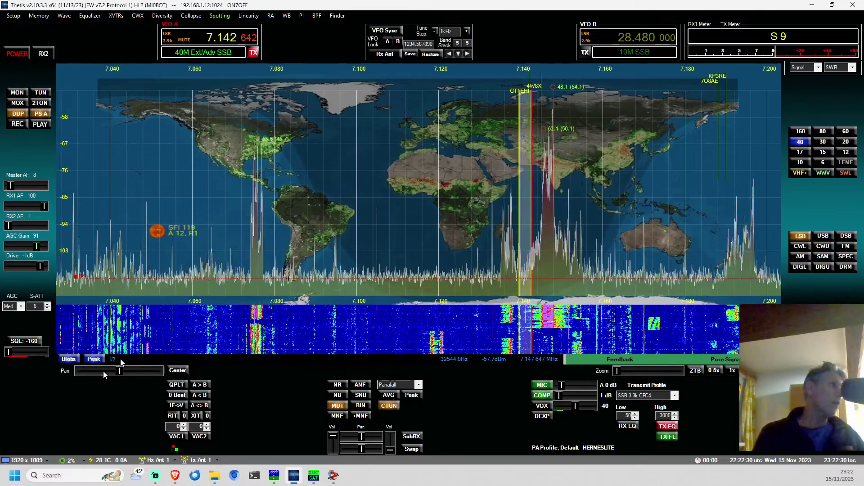
mouse_move(72, 360)
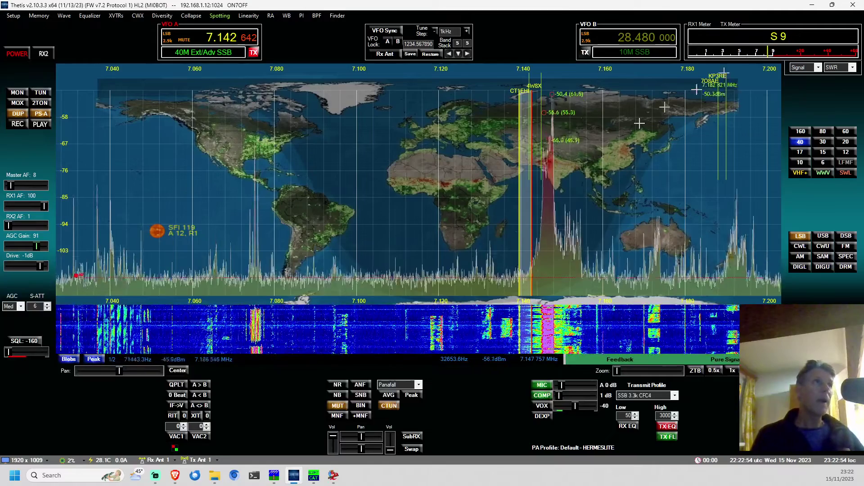
Switch to BBLogger and open a new QSO entry window, moving it clear over the main log.
left_click(817, 6)
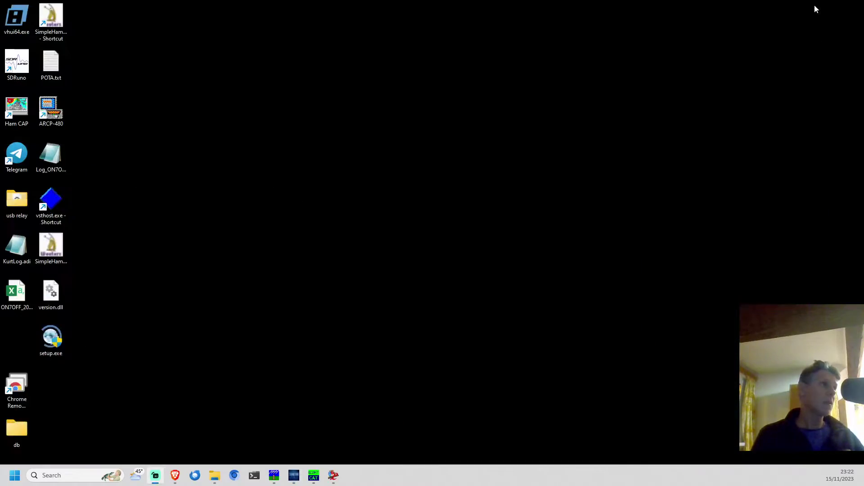
left_click(332, 482)
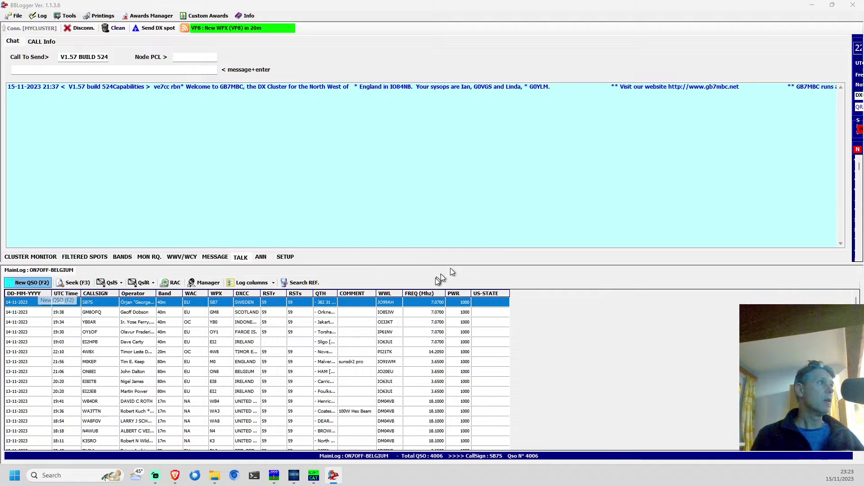
mouse_move(293, 482)
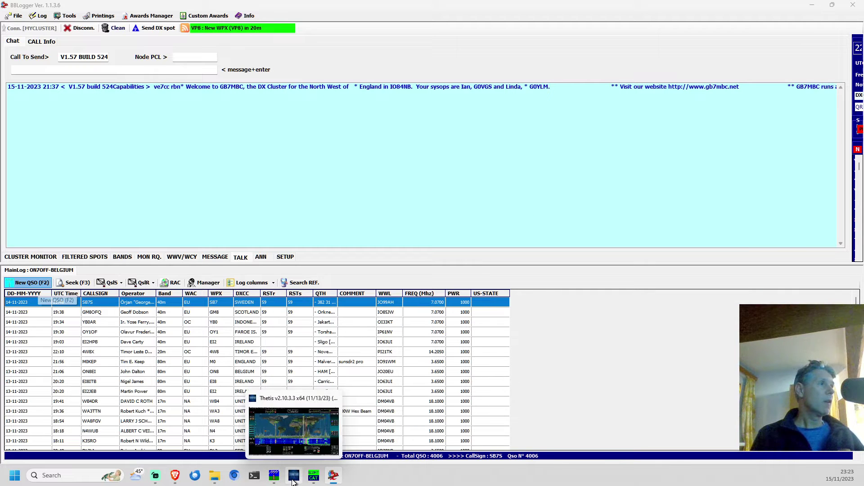
key("F2")
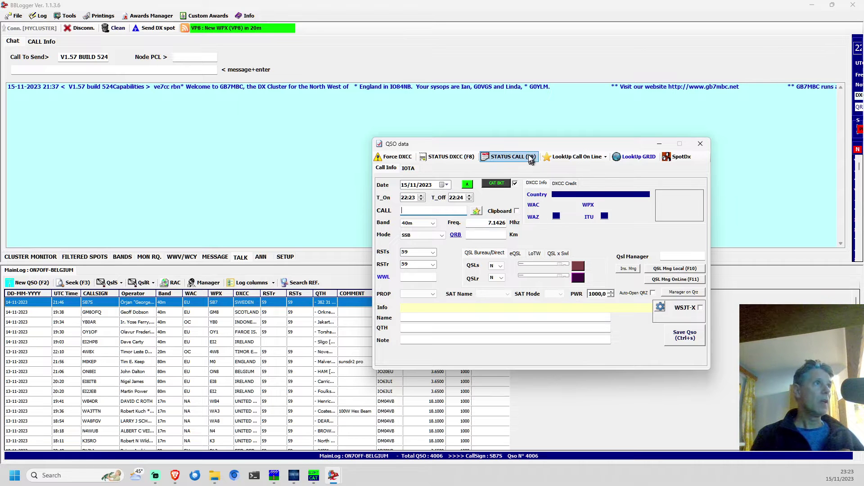
left_click_drag(532, 146, 470, 155)
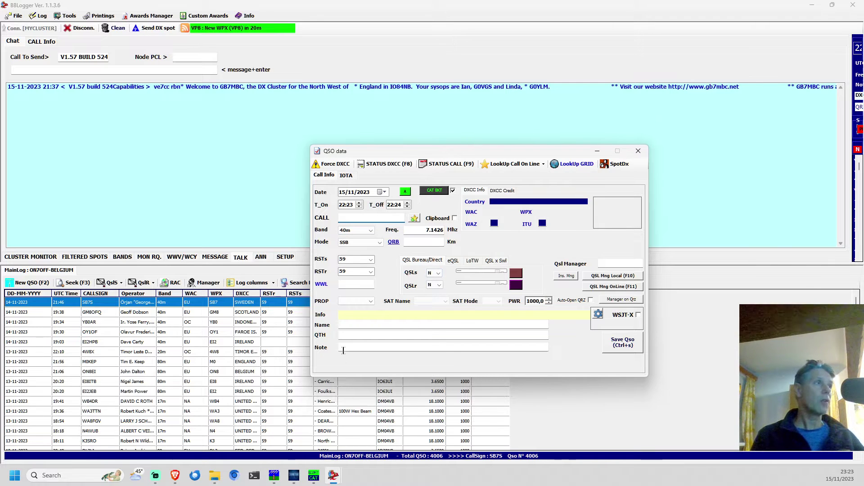
left_click_drag(377, 156, 316, 152)
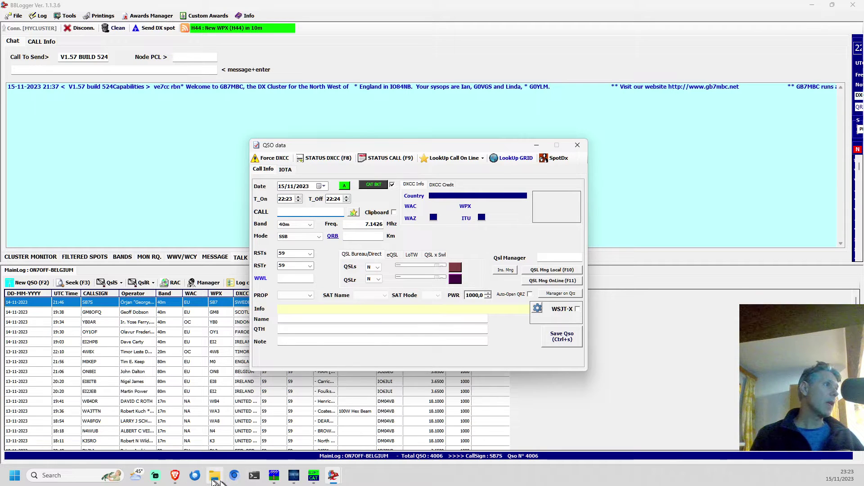
Switch back to Thetis, select the 20 m band with the QSO window in view, and close that window.
left_click(294, 476)
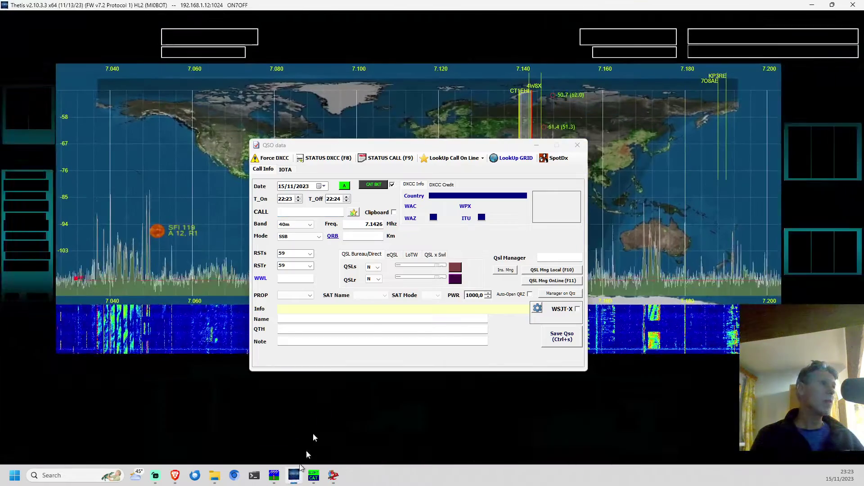
left_click_drag(385, 144, 396, 149)
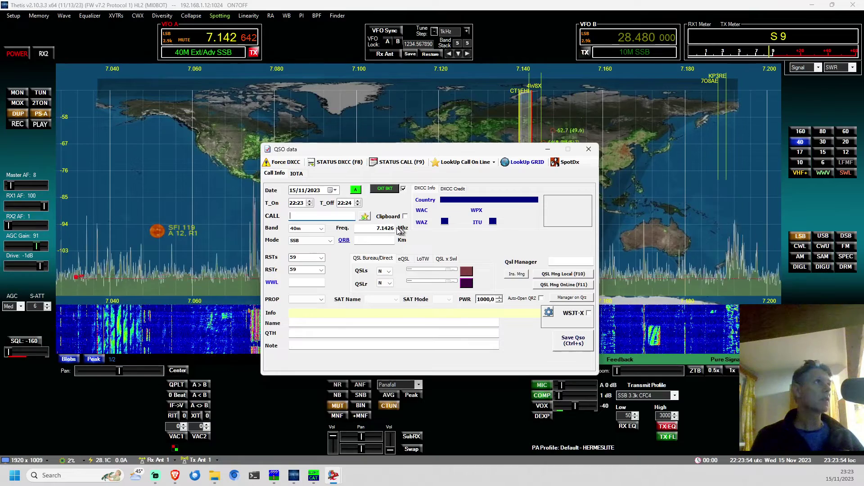
left_click(845, 142)
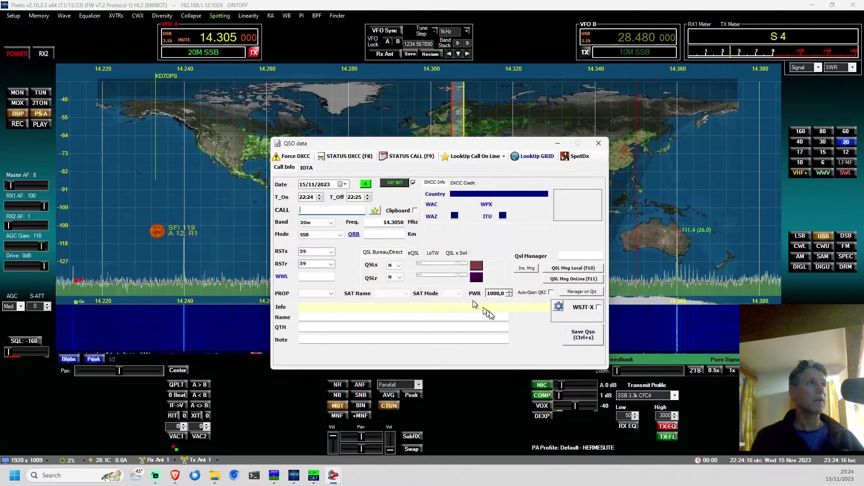
left_click(598, 144)
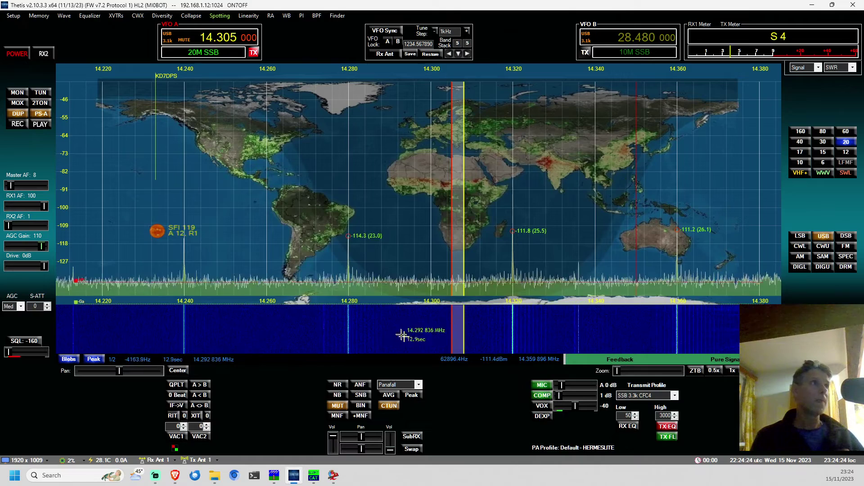